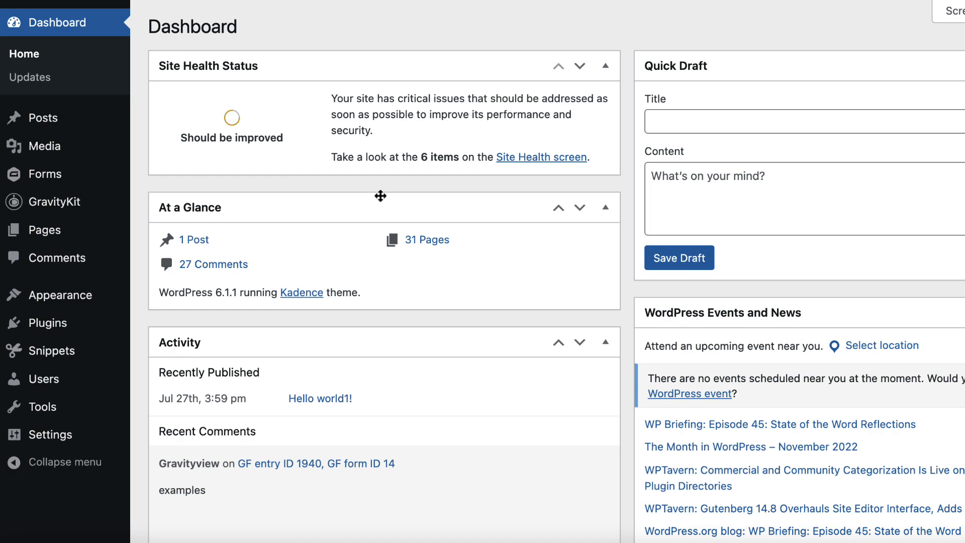
- Install the Social Sharing & SEO extension from GravityKit's Products & Licenses page
mouse_move(76, 207)
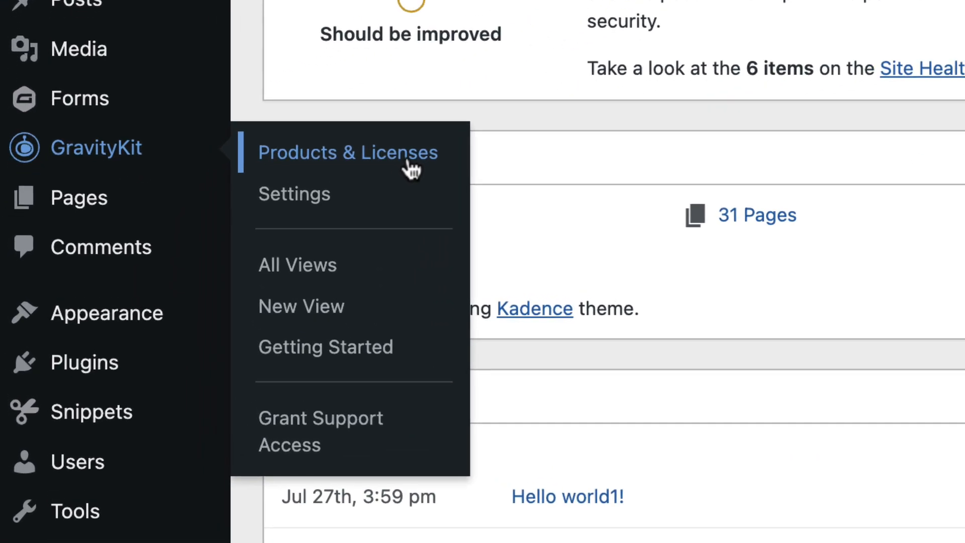
left_click(409, 164)
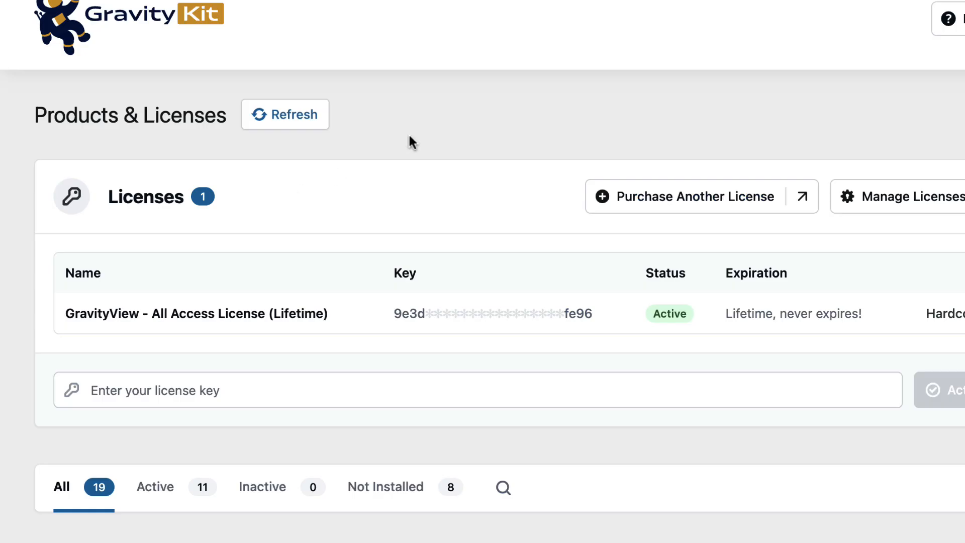
scroll(408, 133, "down", 6)
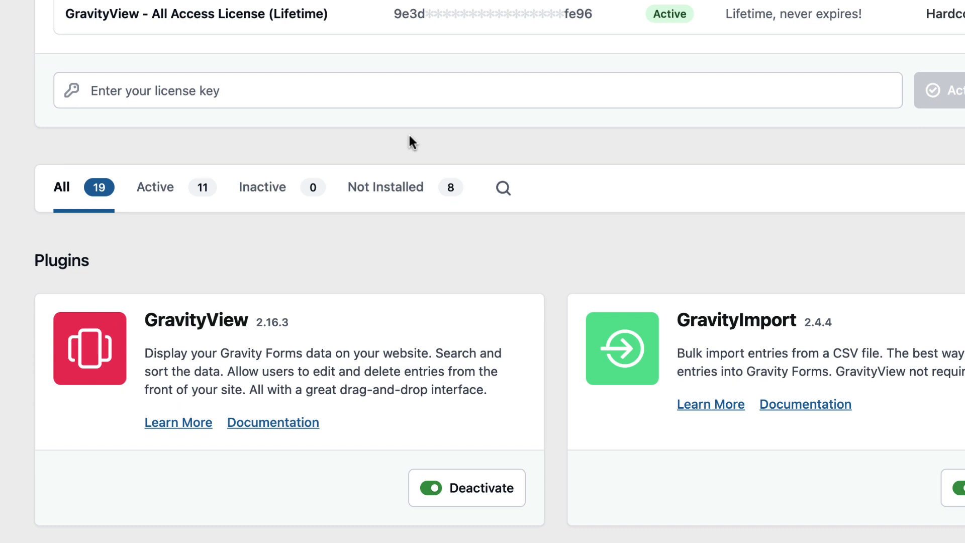
scroll(410, 135, "down", 2)
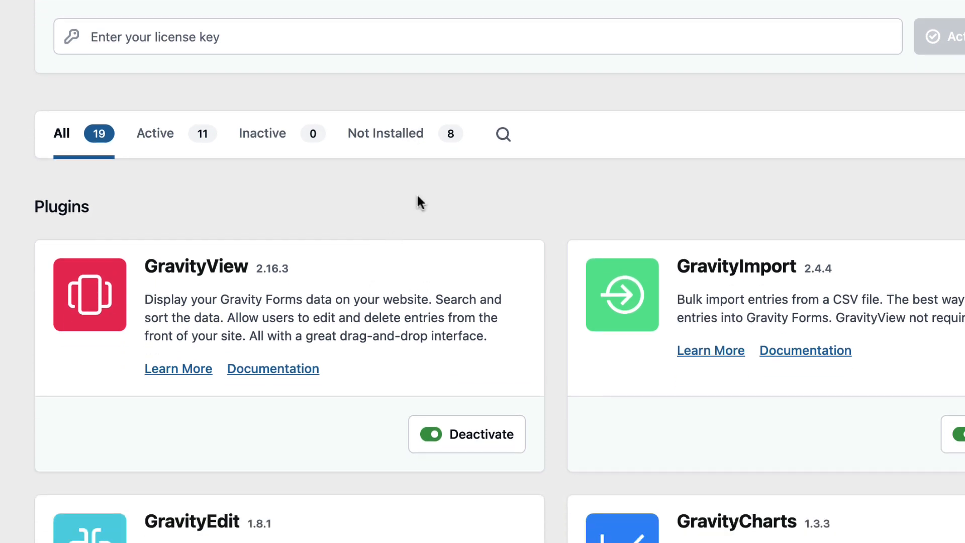
left_click(403, 147)
scroll(405, 204, "down", 12)
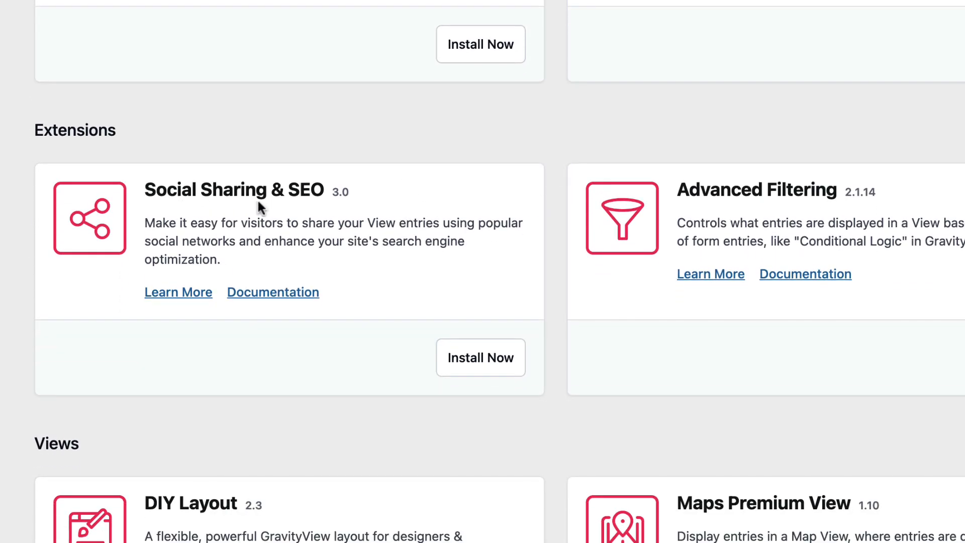
scroll(433, 264, "down", 1)
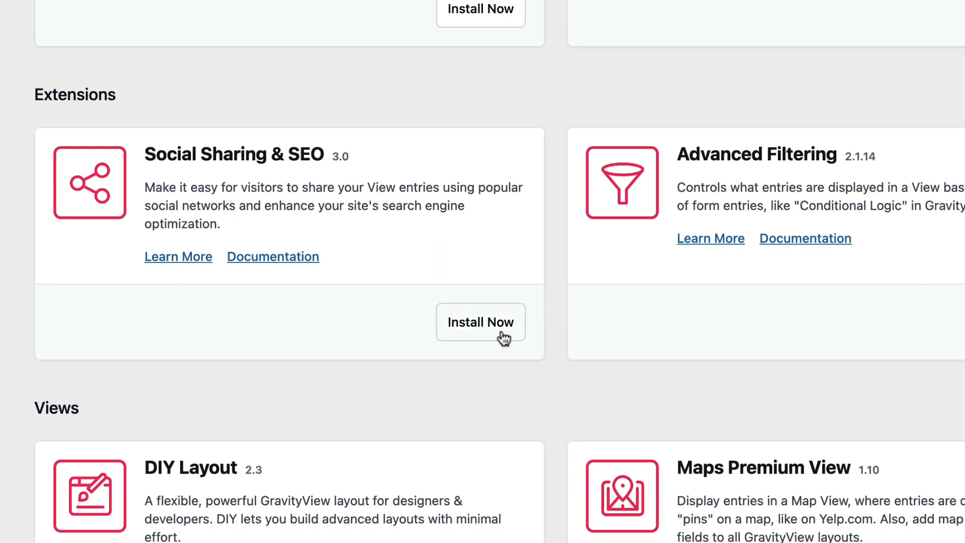
left_click(476, 333)
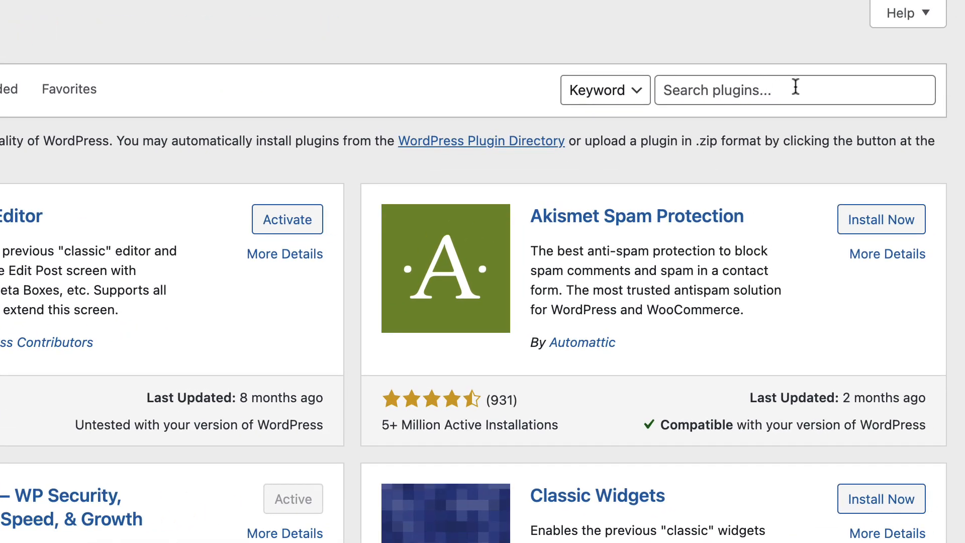
- Enable adding sharing buttons to posts and pages in Jetpack's sharing settings
scroll(509, 272, "down", 5)
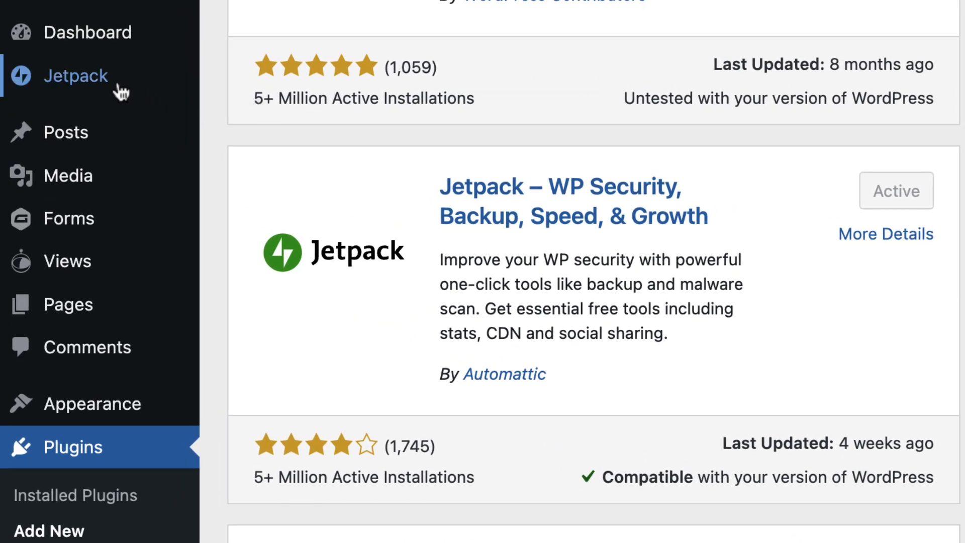
mouse_move(86, 92)
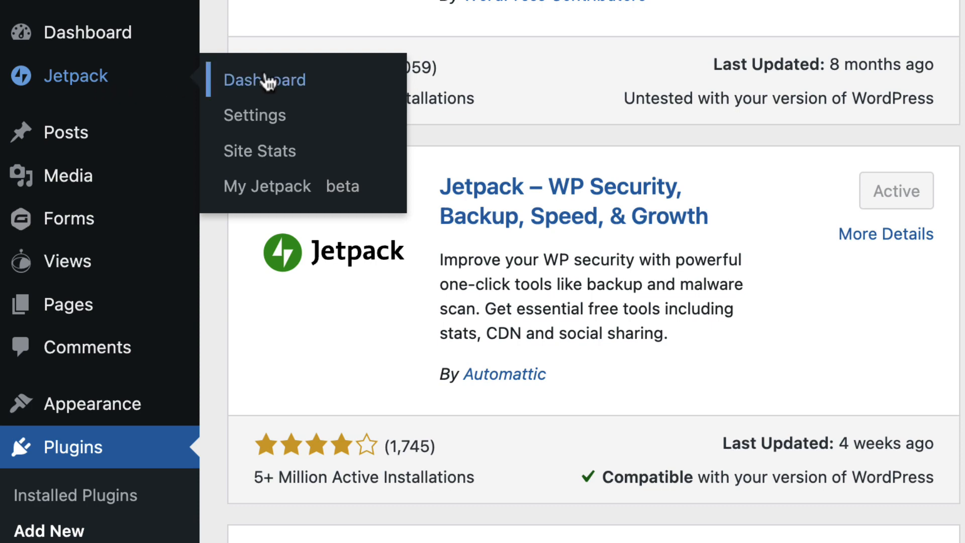
left_click(288, 123)
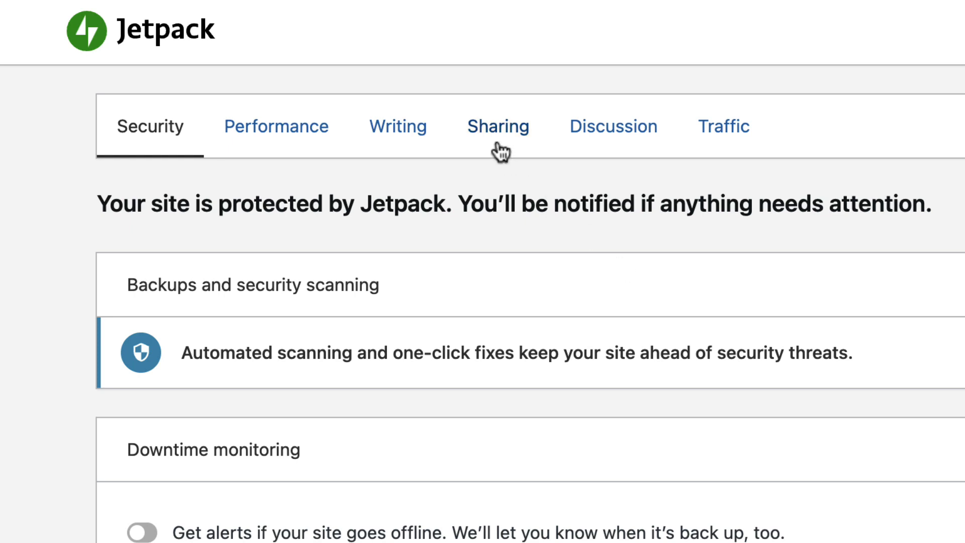
left_click(499, 143)
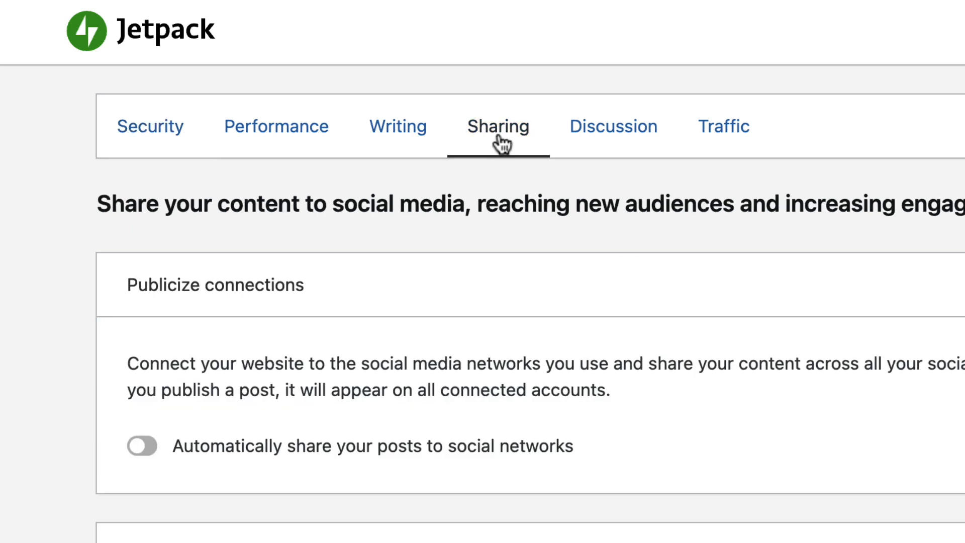
scroll(482, 272, "down", 5)
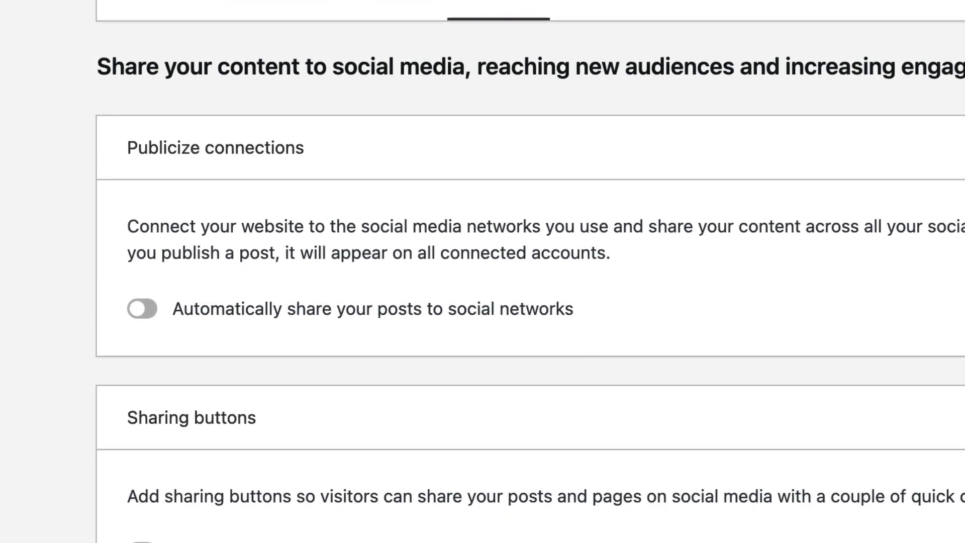
scroll(409, 304, "down", 3)
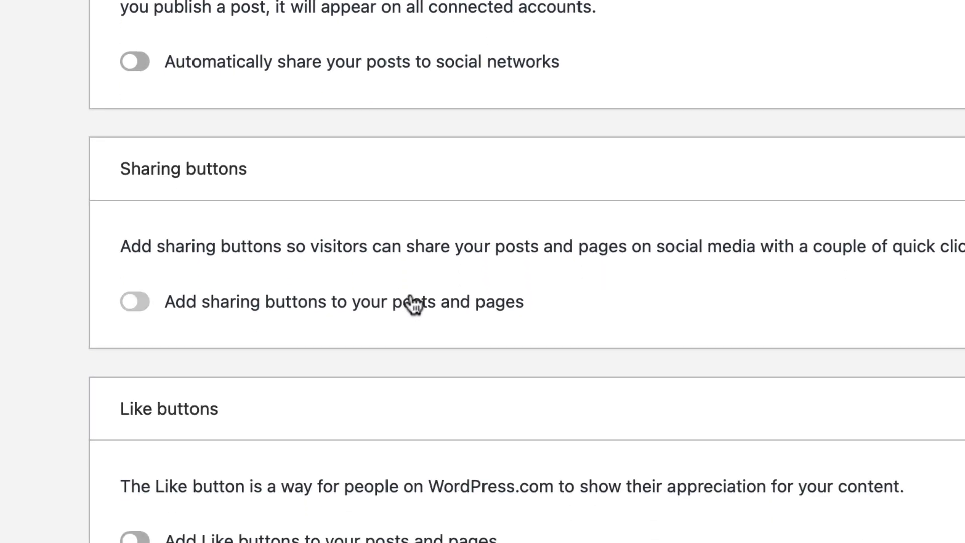
left_click(139, 305)
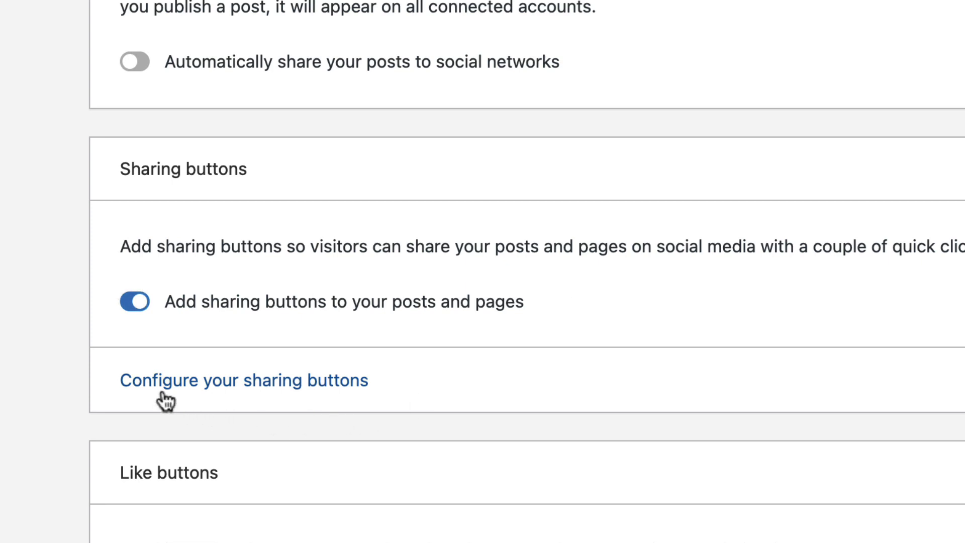
- Configure the Jetpack sharing buttons, trying the Icon & Text style before choosing Icon Only, and save the changes
left_click(274, 387)
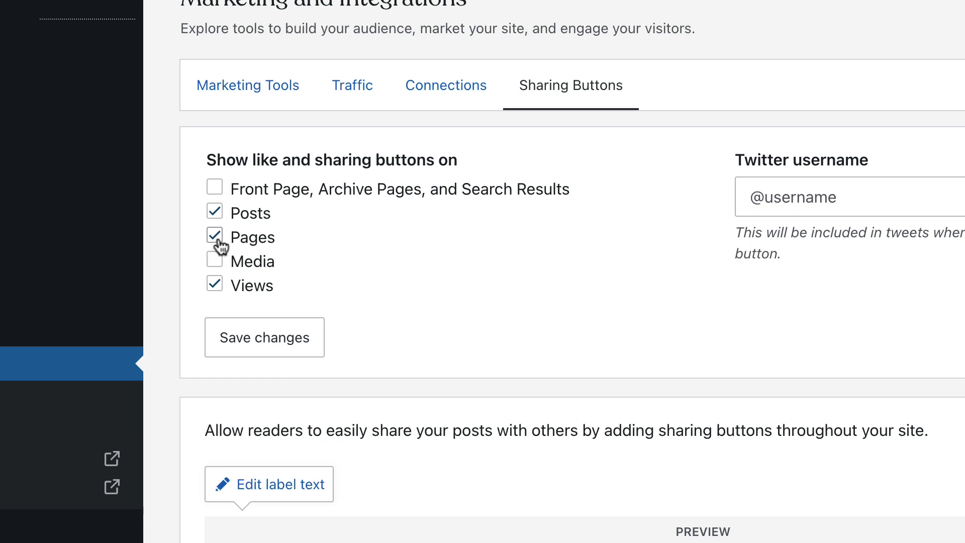
scroll(220, 246, "down", 5)
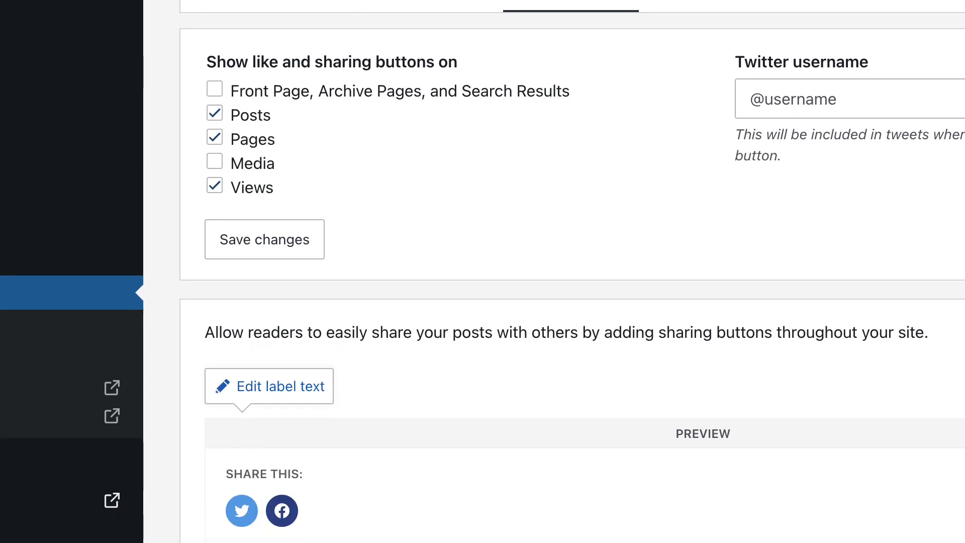
scroll(572, 272, "down", 4)
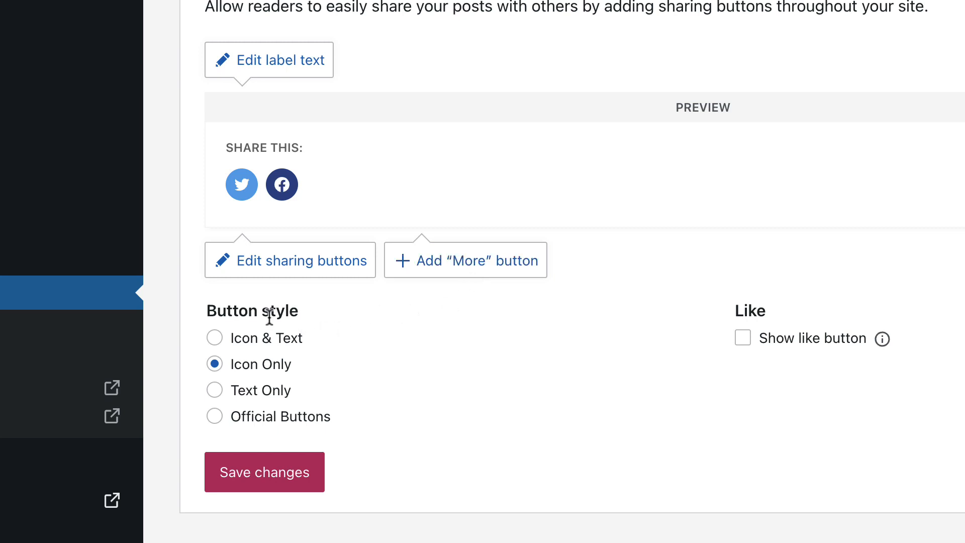
left_click(215, 338)
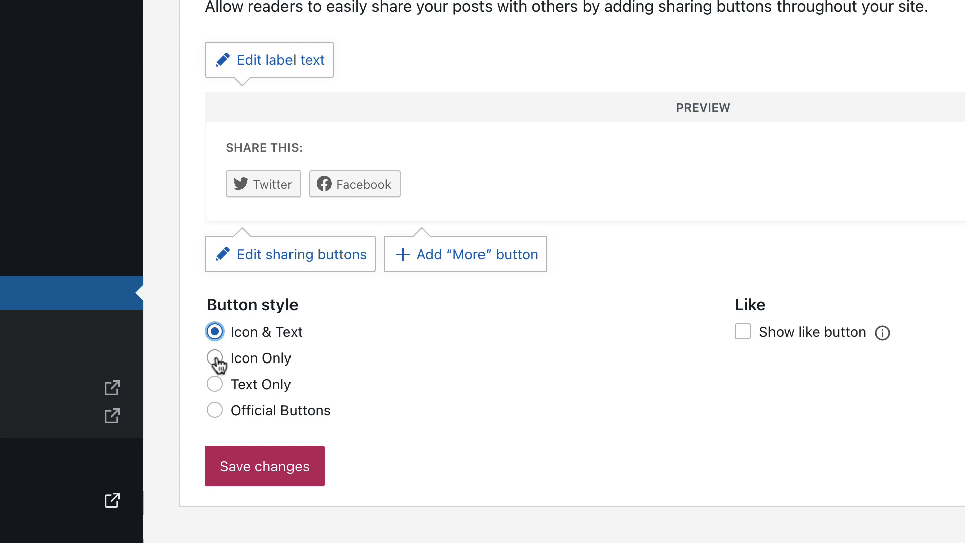
left_click(215, 359)
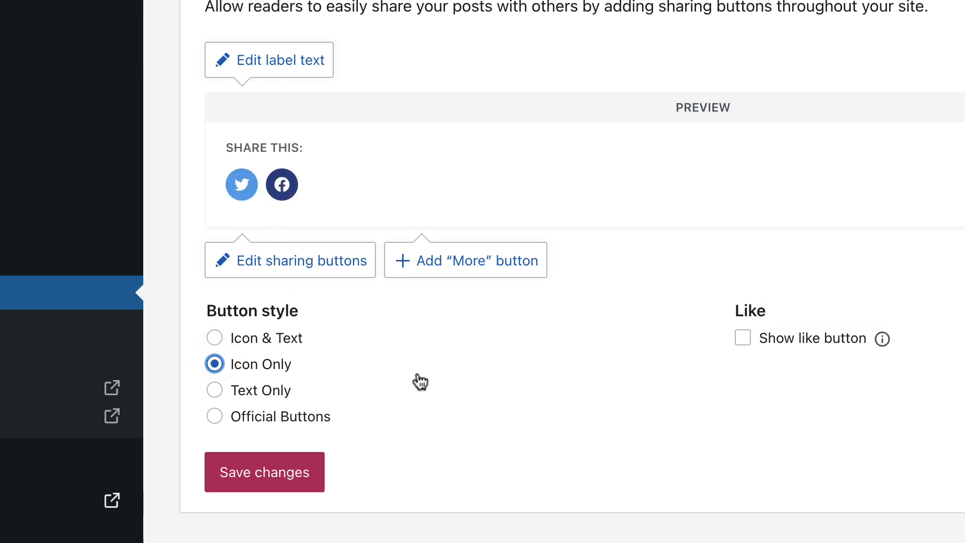
left_click(265, 477)
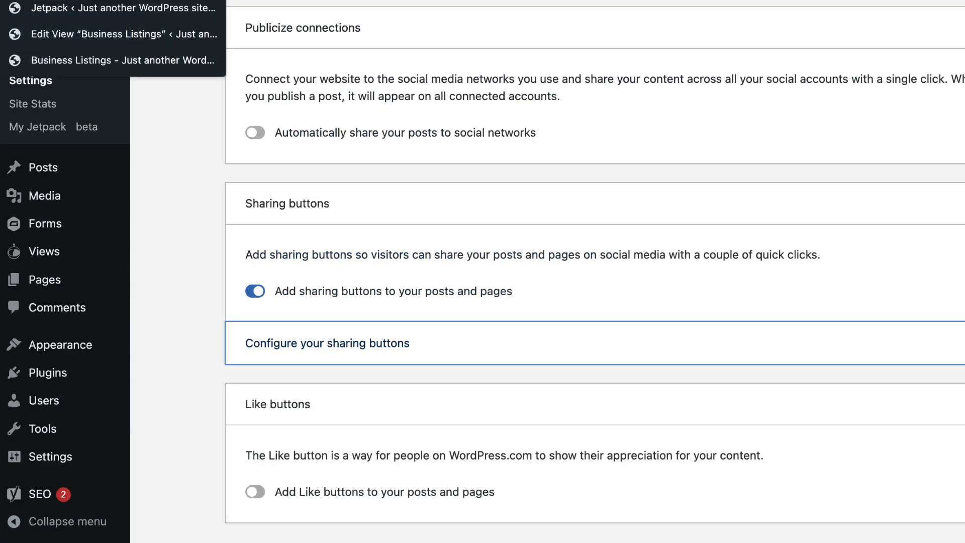
- Add the Sharing field to the Other Fields area of the Business Listings View's Multiple Entries Layout
left_click(266, 139)
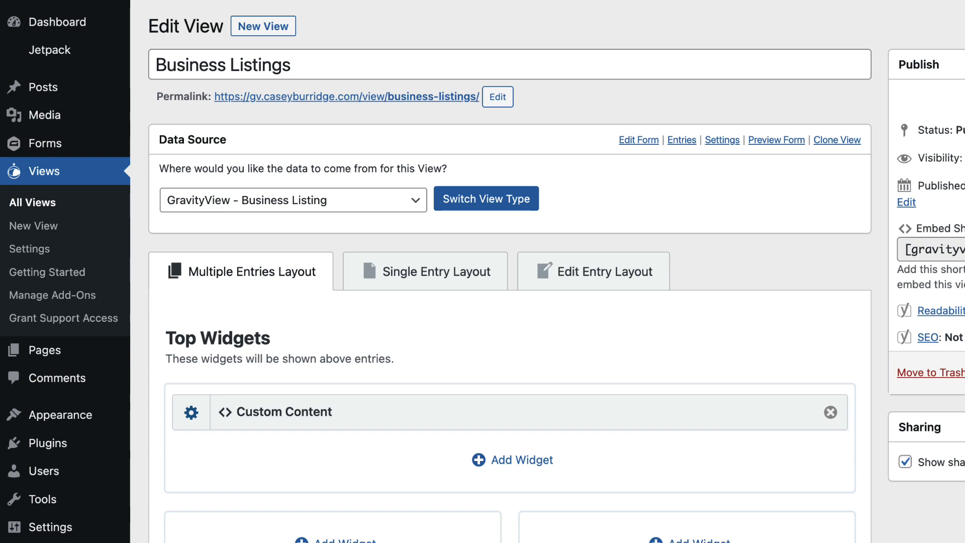
scroll(503, 302, "down", 3)
scroll(510, 272, "down", 10)
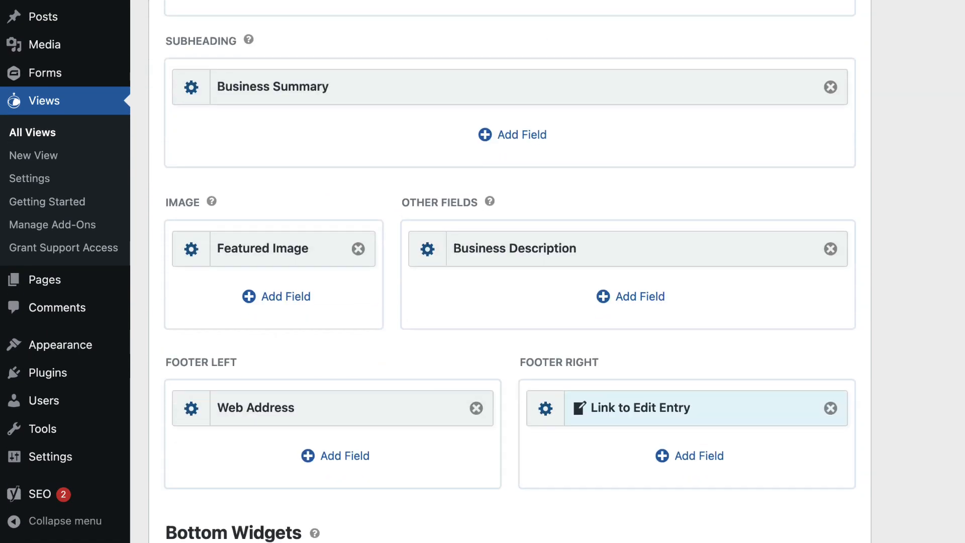
left_click(637, 306)
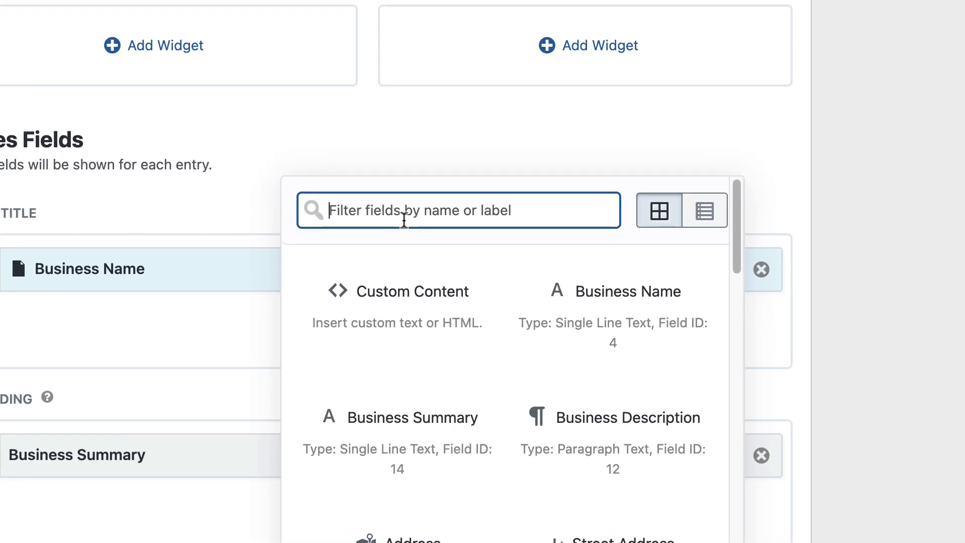
type("sharing")
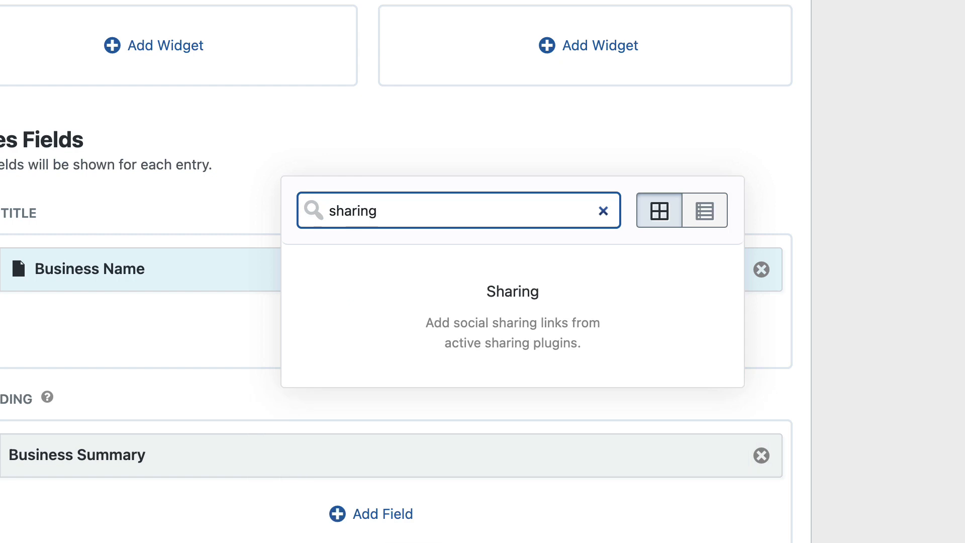
left_click(515, 317)
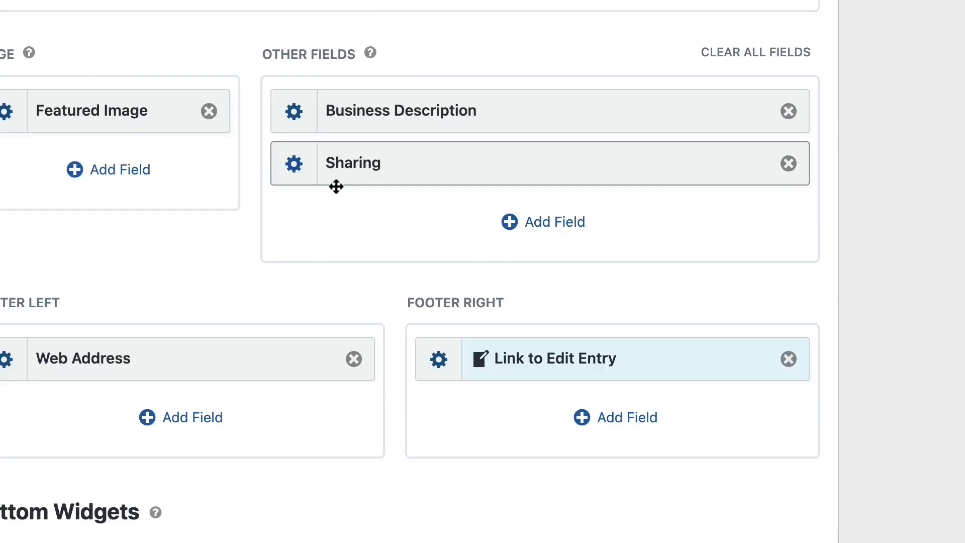
- Review the Sharing field's settings for the sharing plugin, text to share, label and visibility
left_click(295, 173)
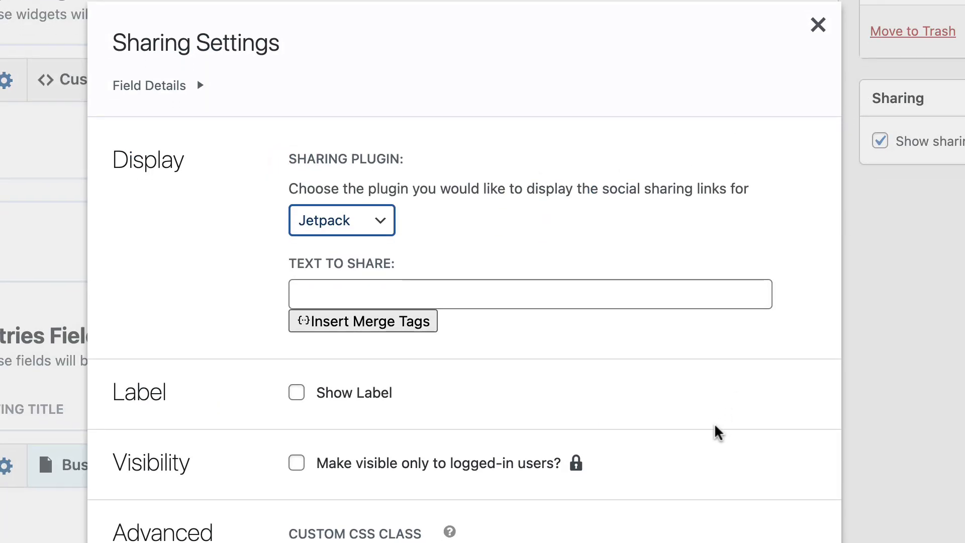
scroll(714, 423, "down", 3)
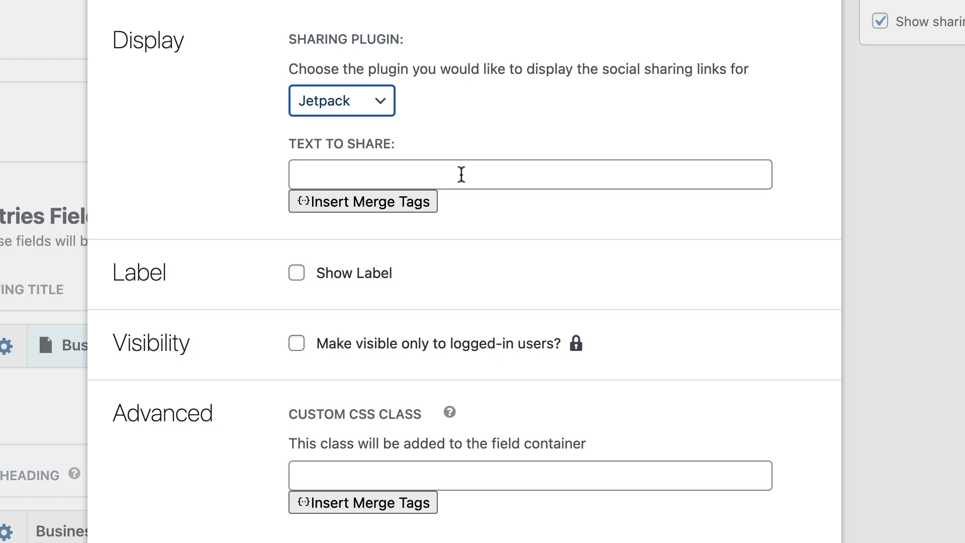
scroll(461, 175, "up", 2)
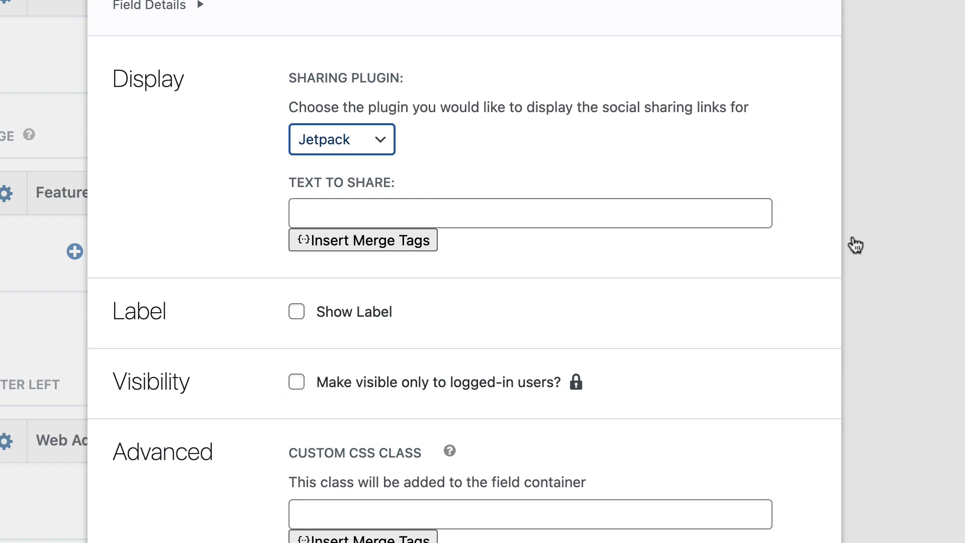
left_click(920, 209)
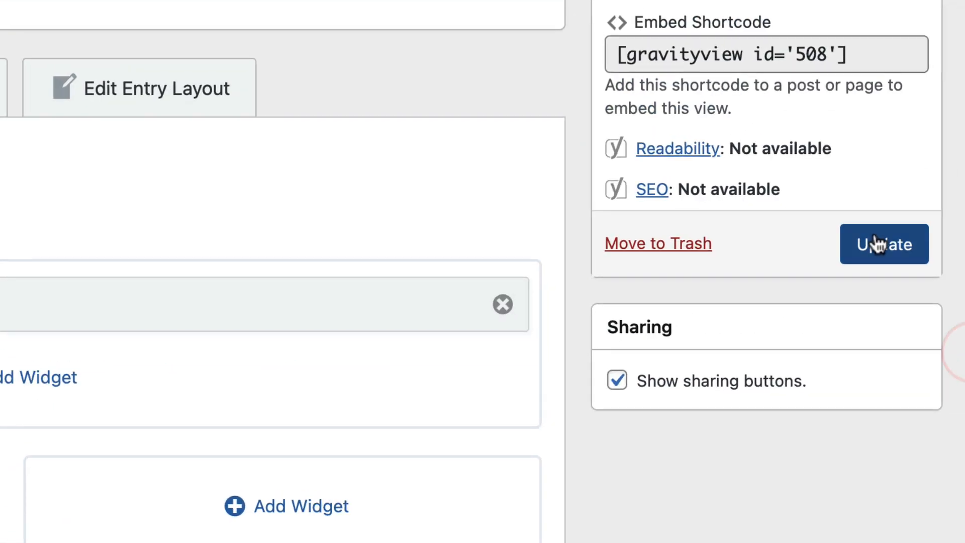
- Update the Business Listings View and inspect the sharing buttons on its published listings
left_click(874, 238)
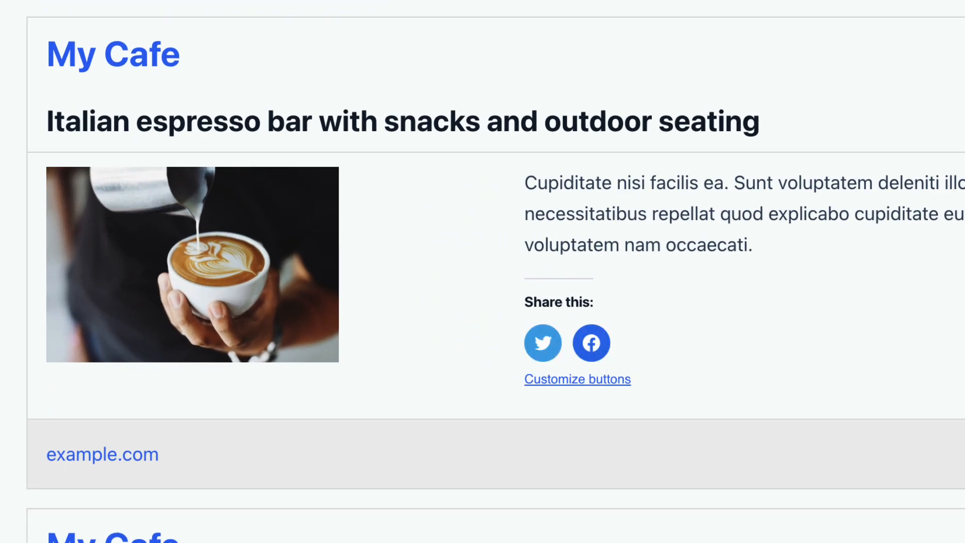
scroll(482, 272, "down", 10)
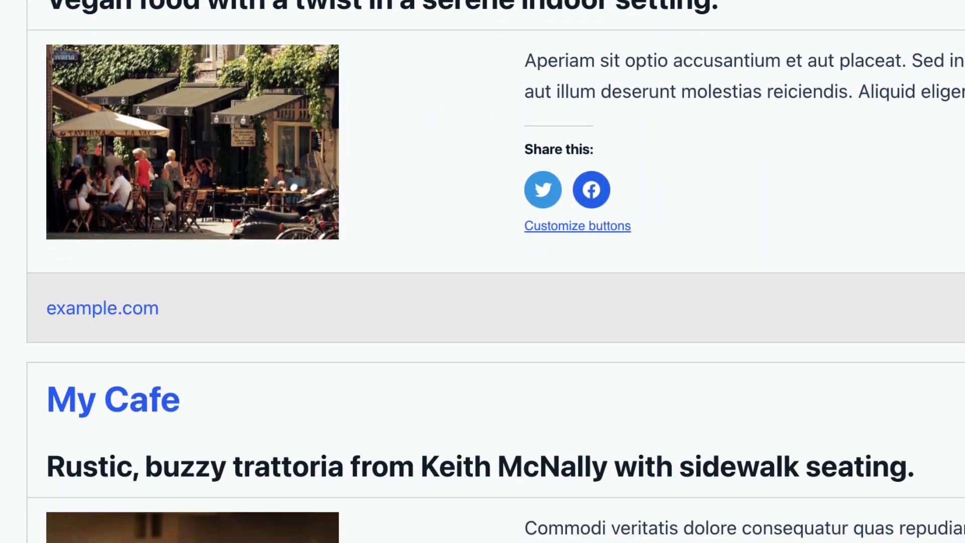
scroll(482, 271, "up", 2)
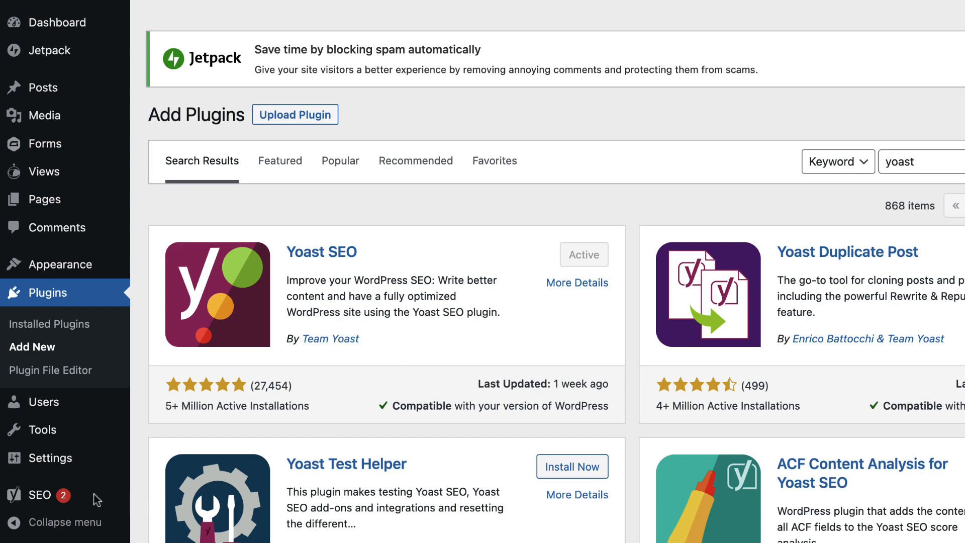
- Open the Content Types settings of Yoast SEO's Search Appearance and expand the Views (gravityview) section
mouse_move(46, 496)
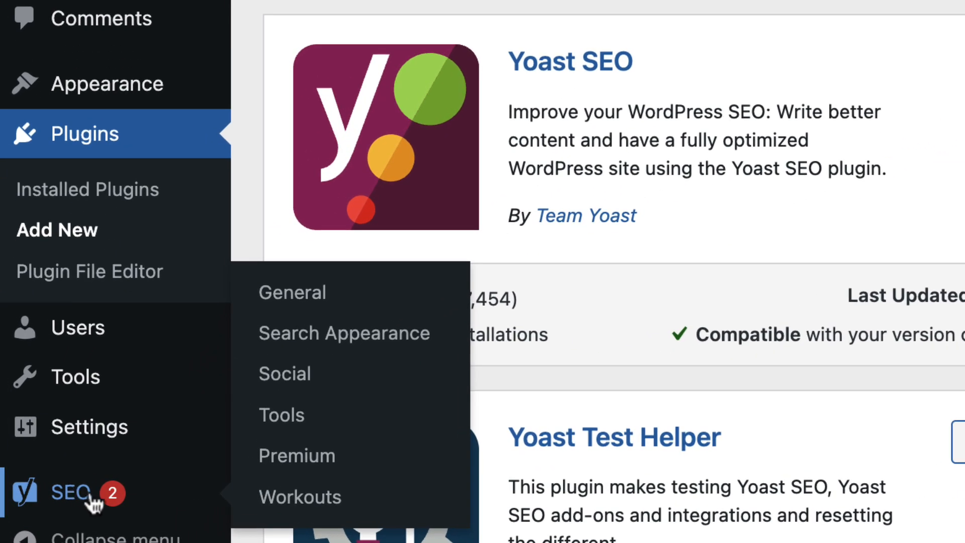
left_click(316, 339)
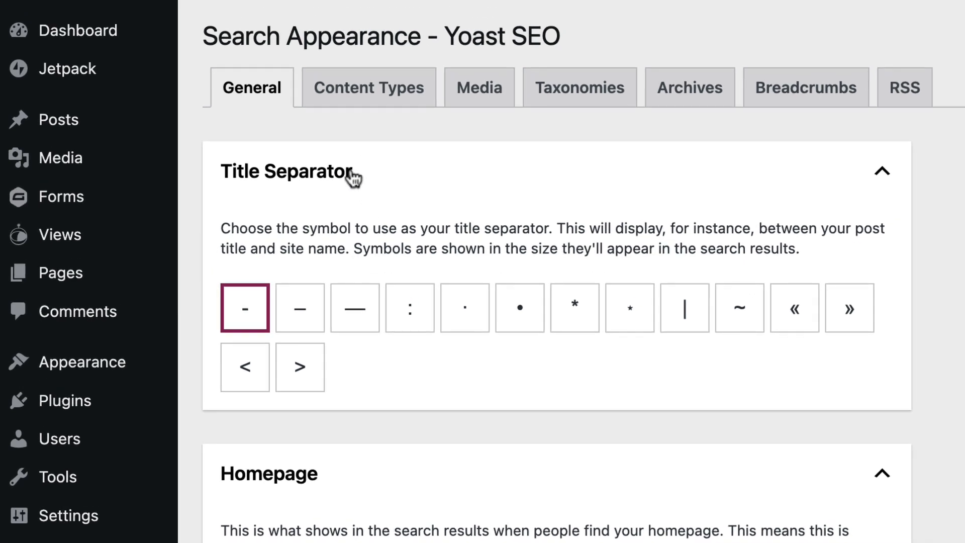
left_click(380, 99)
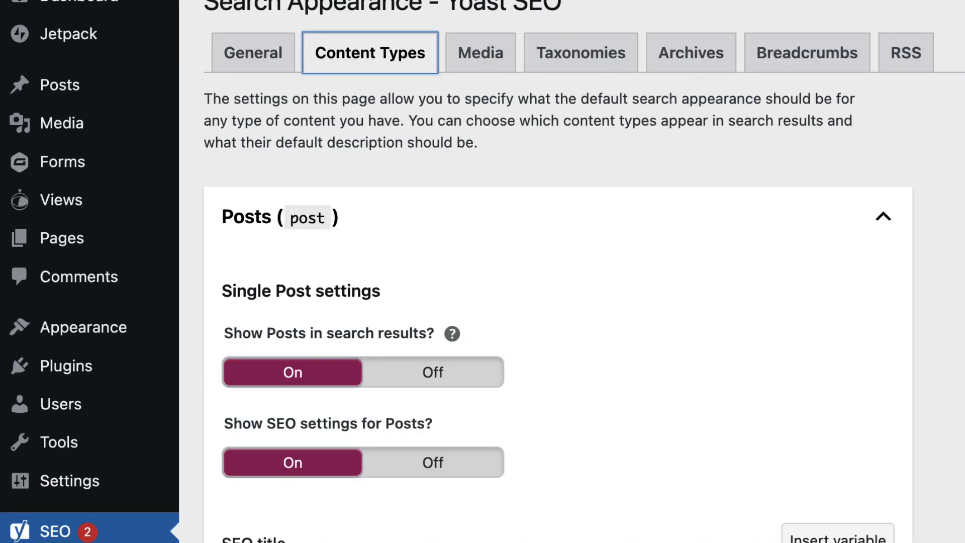
scroll(642, 228, "down", 20)
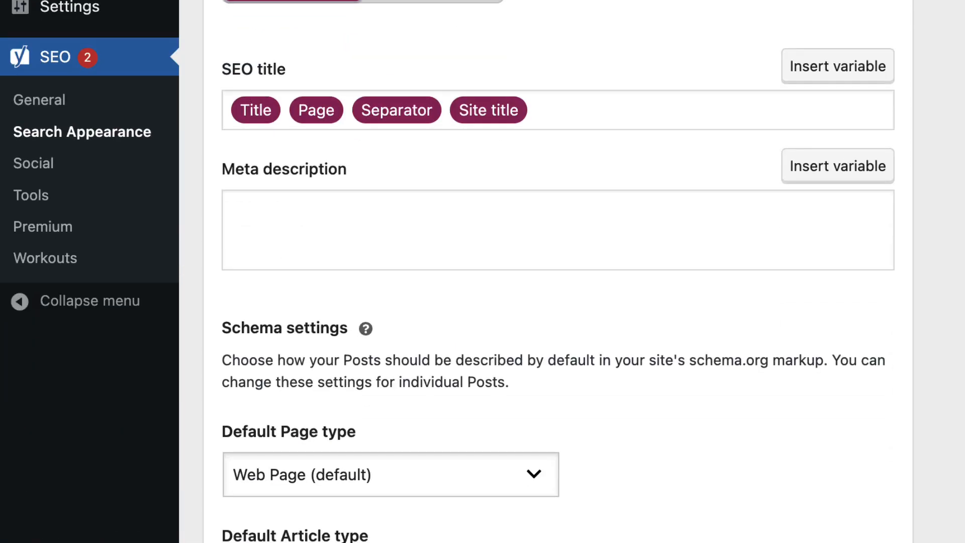
scroll(643, 228, "down", 7)
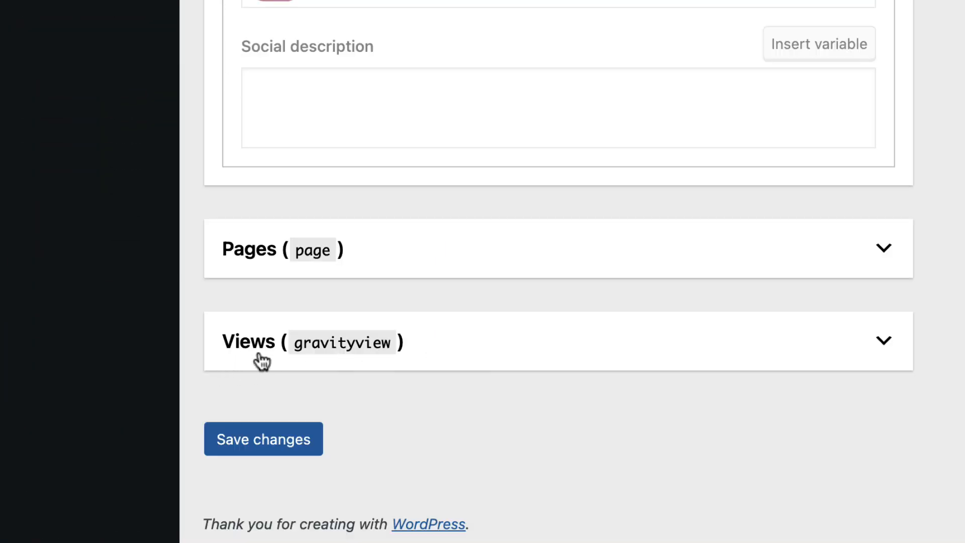
left_click(451, 352)
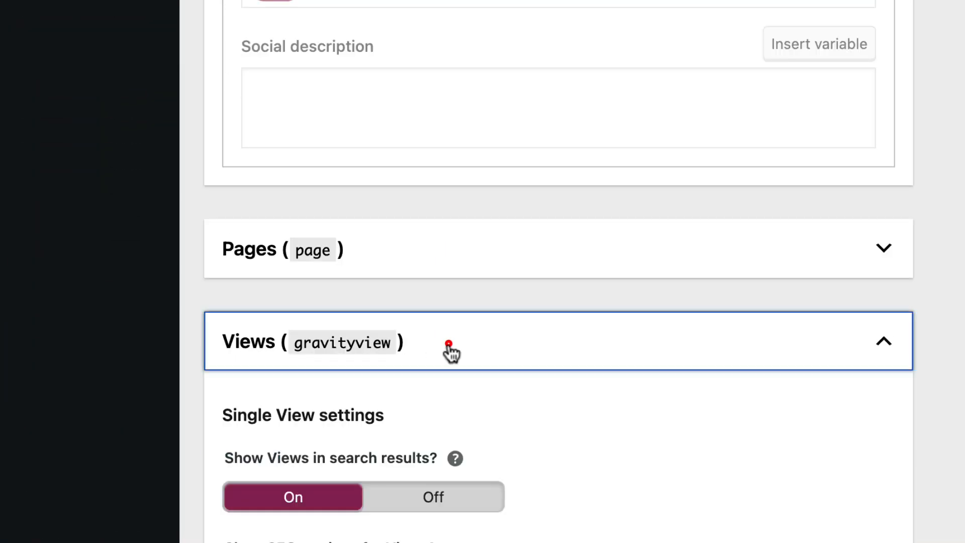
- Review the search visibility, SEO title, meta description and schema defaults for Views and save the changes
scroll(453, 349, "down", 6)
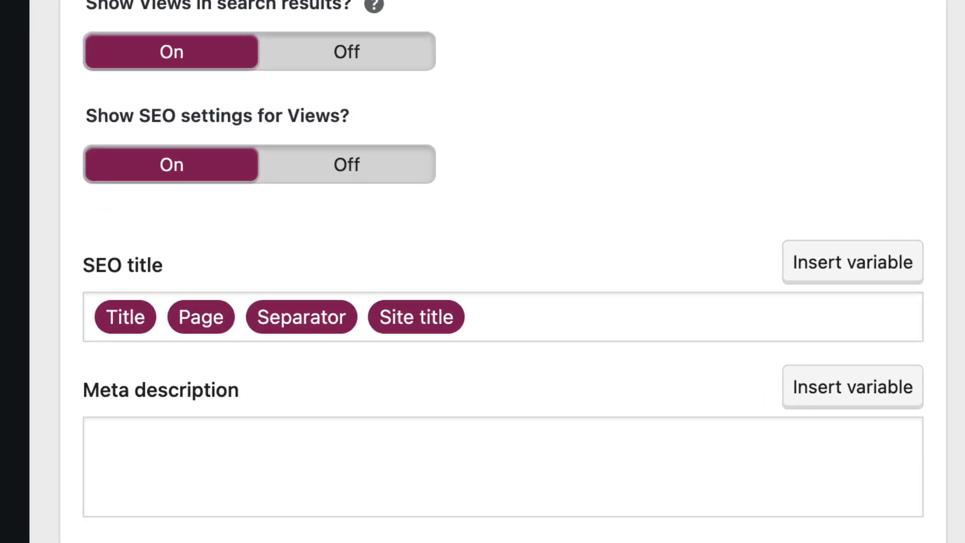
scroll(252, 326, "down", 5)
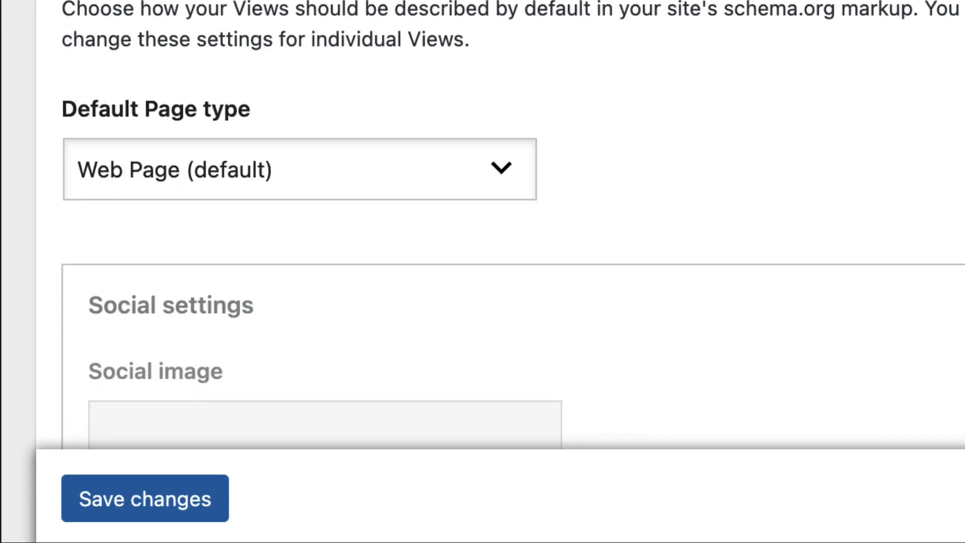
left_click(123, 509)
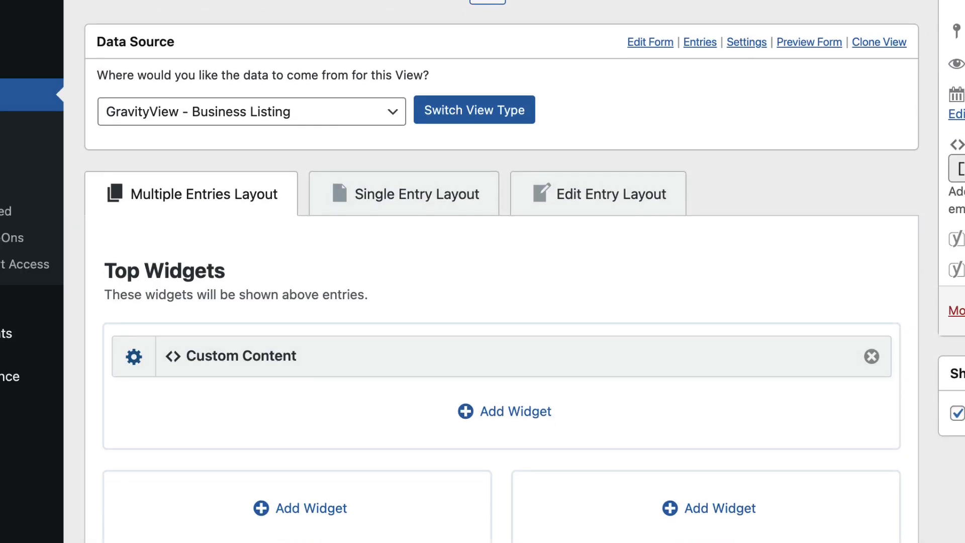
- Examine the Business Listings View's Yoast SEO options for focus keyphrase, Google preview, SEO title, slug and meta description
scroll(502, 271, "down", 1)
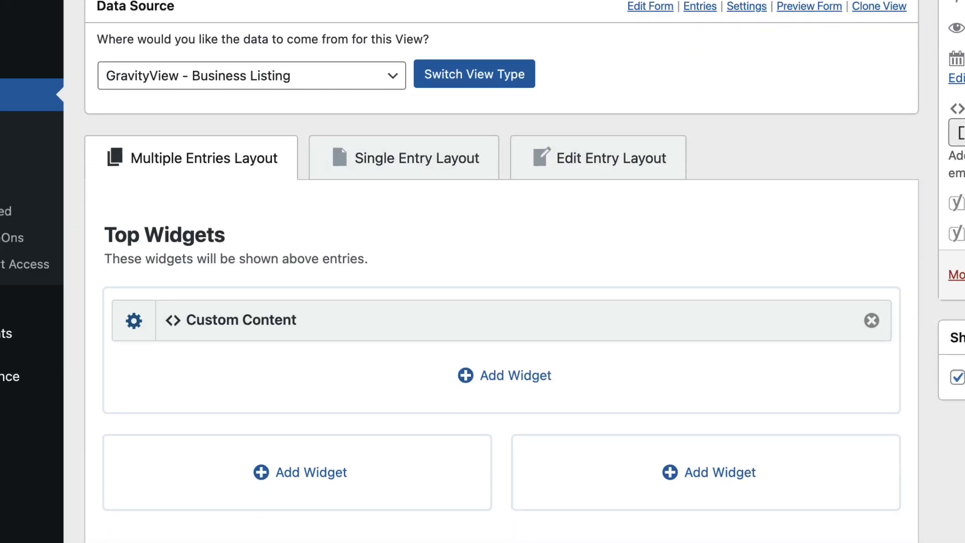
scroll(503, 271, "down", 15)
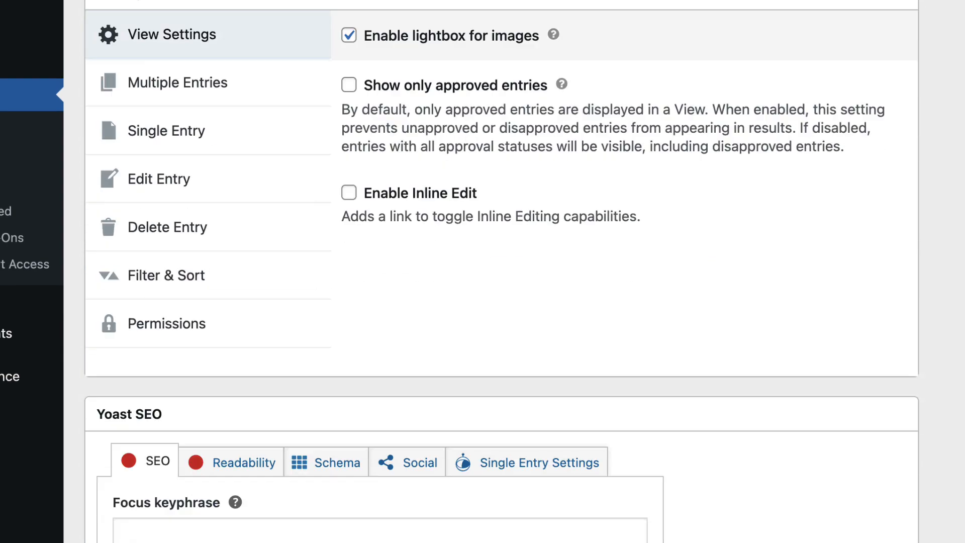
scroll(503, 271, "down", 1)
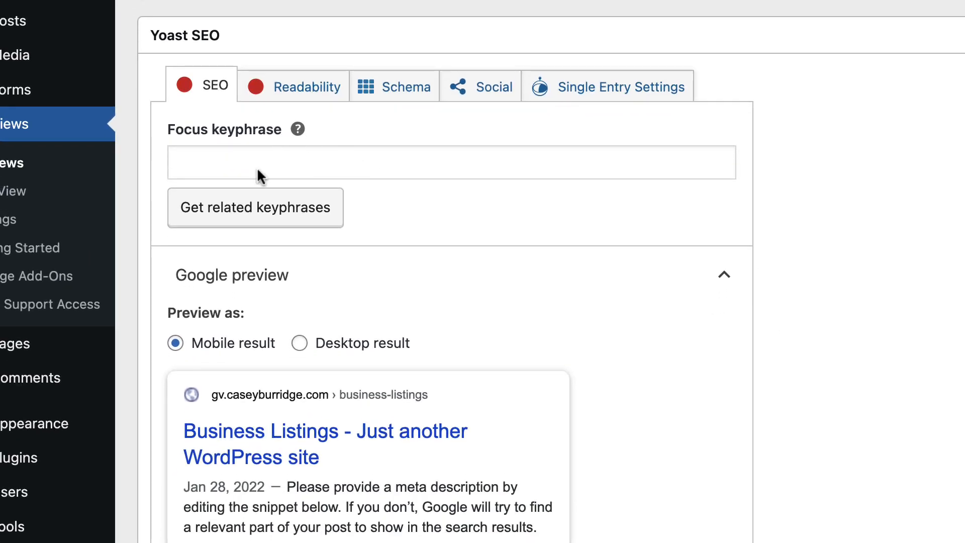
scroll(475, 333, "down", 10)
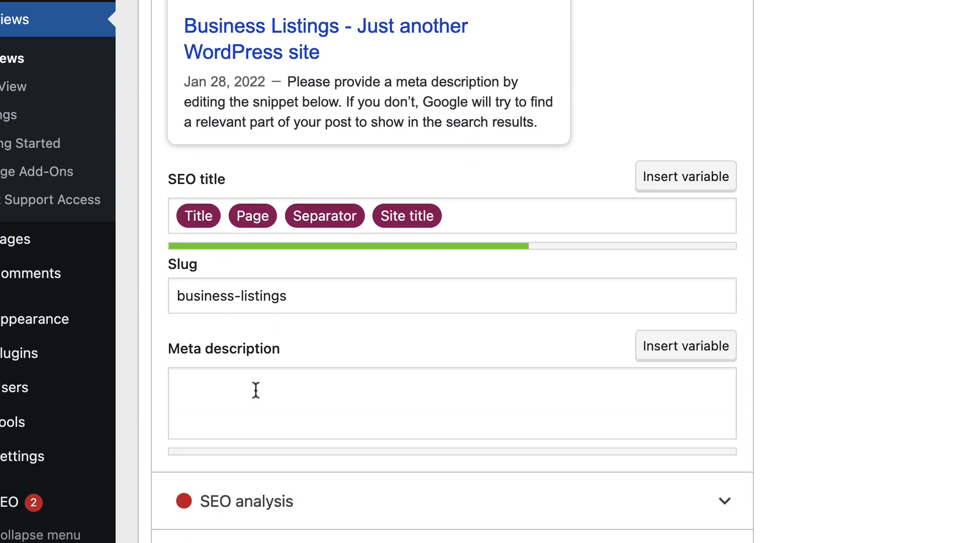
scroll(259, 413, "up", 3)
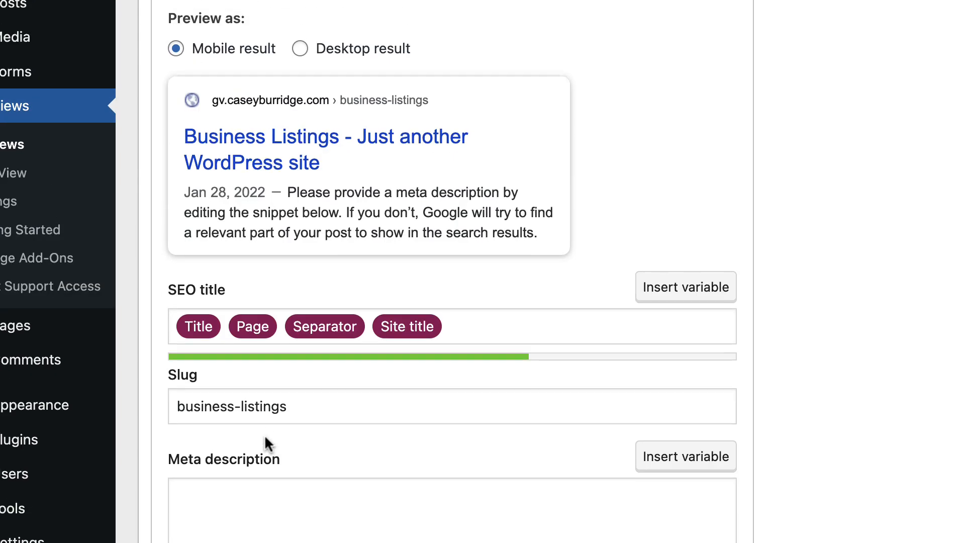
scroll(264, 435, "down", 4)
scroll(265, 435, "down", 5)
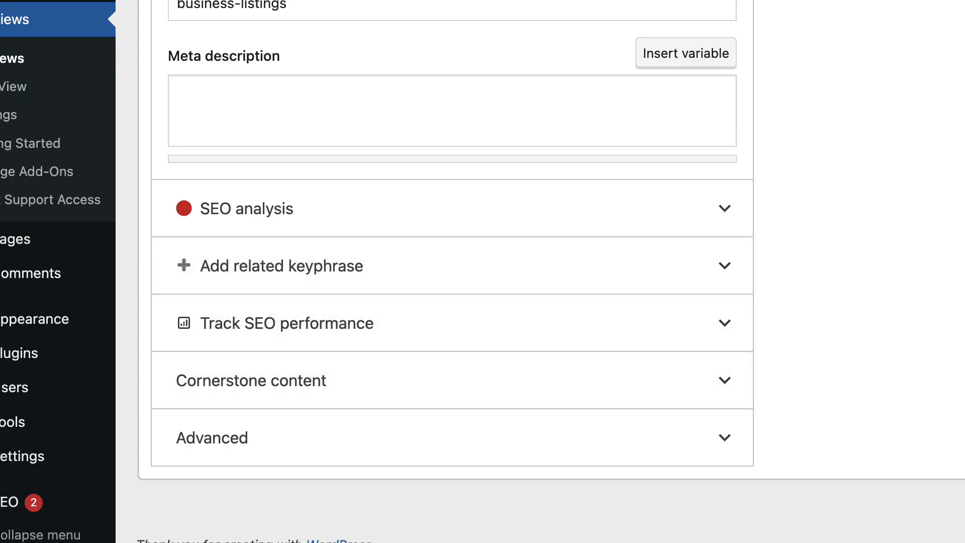
scroll(453, 271, "up", 10)
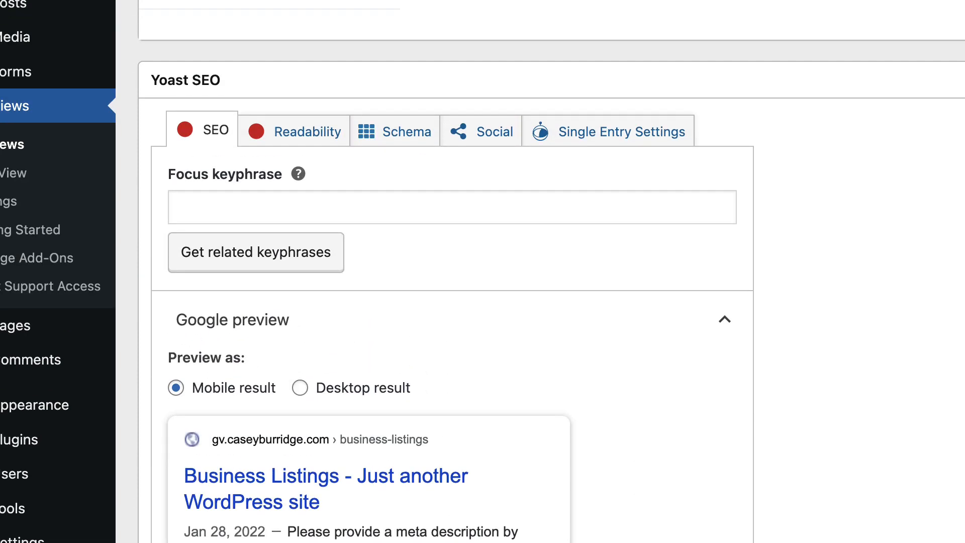
scroll(452, 271, "down", 1)
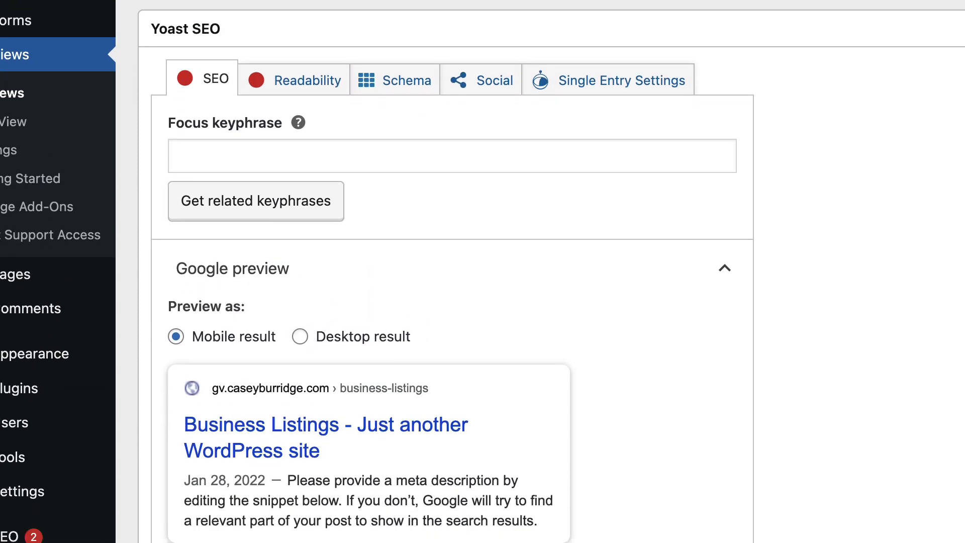
- Review the View's Yoast readability analysis, schema page type, social preview and single entry settings
left_click(296, 85)
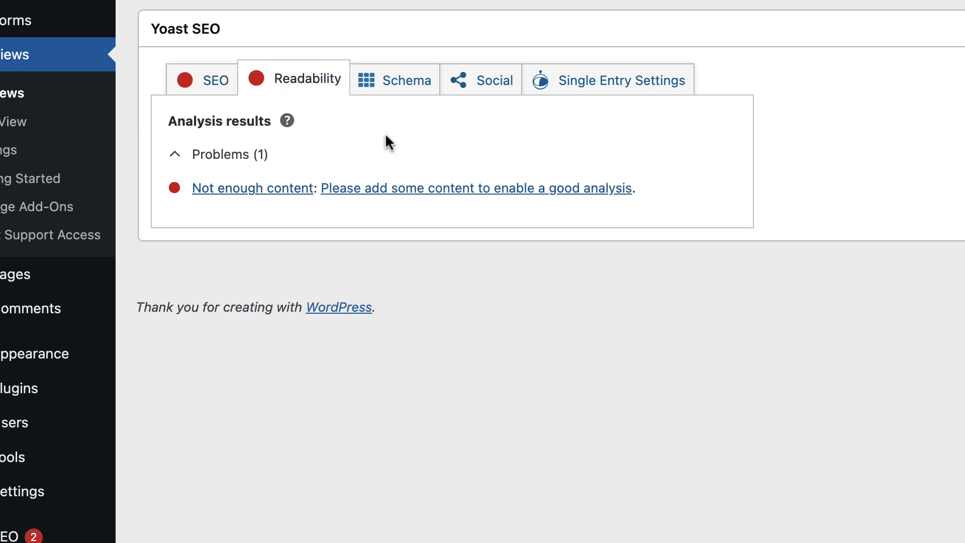
left_click(391, 89)
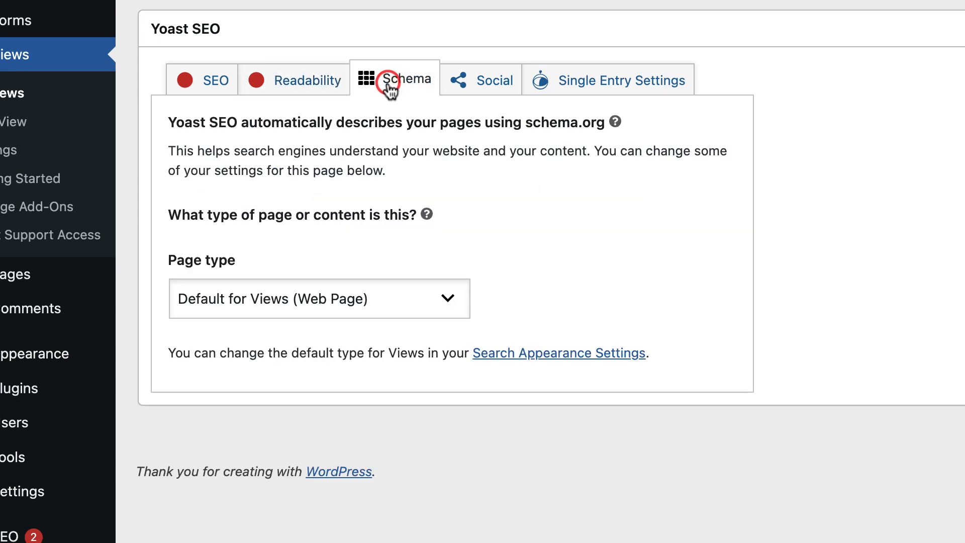
left_click(474, 94)
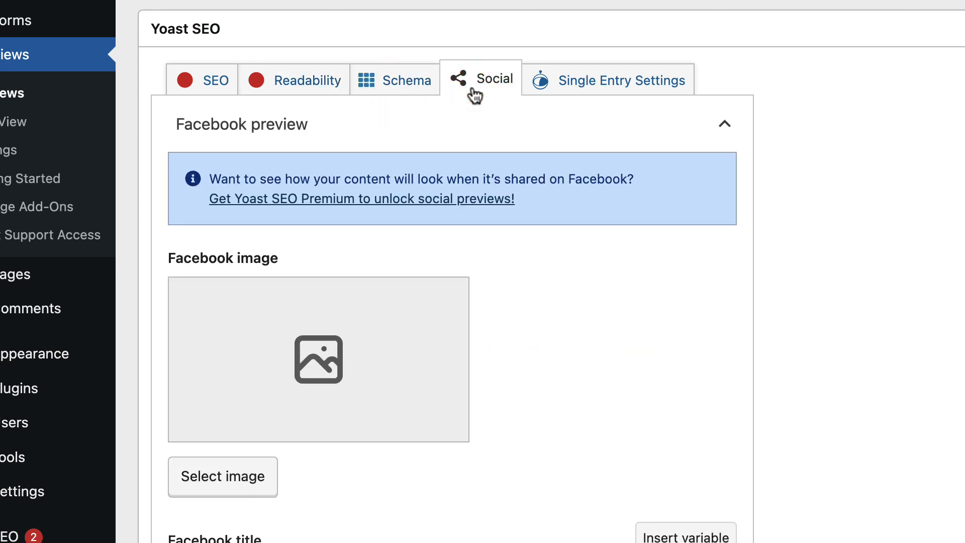
left_click(572, 93)
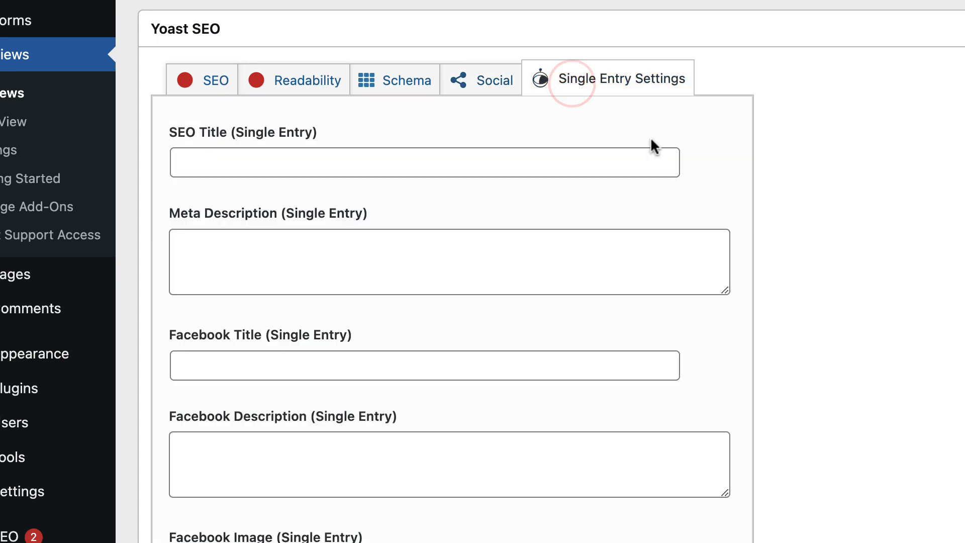
scroll(866, 231, "down", 1)
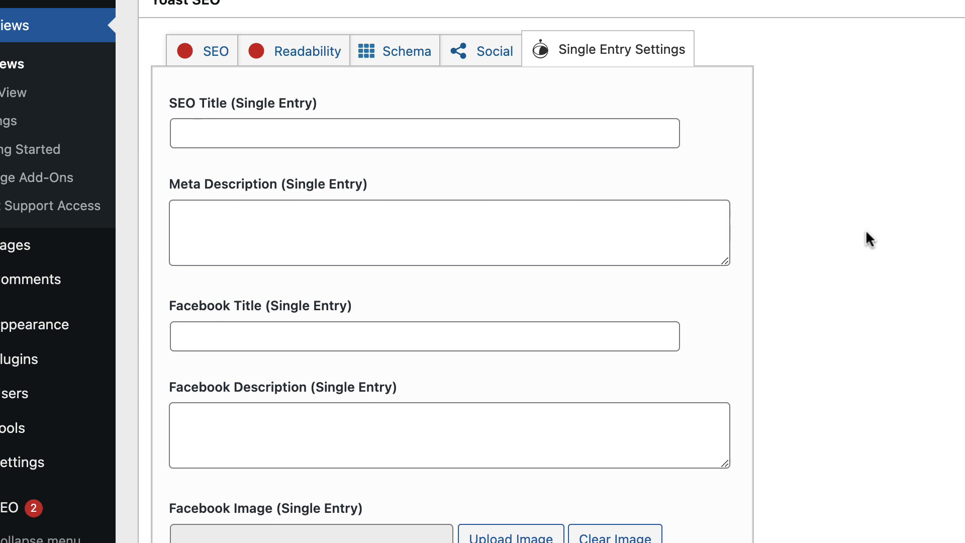